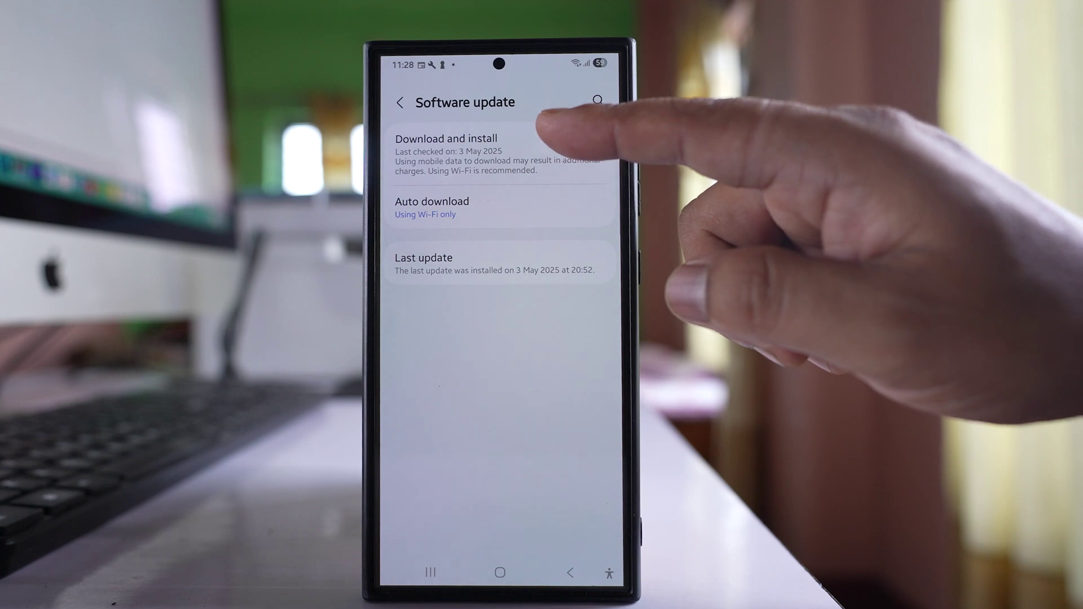
- Start a new software update check from the Software update screen
{"action": "left_click", "coordinate": [584, 152]}
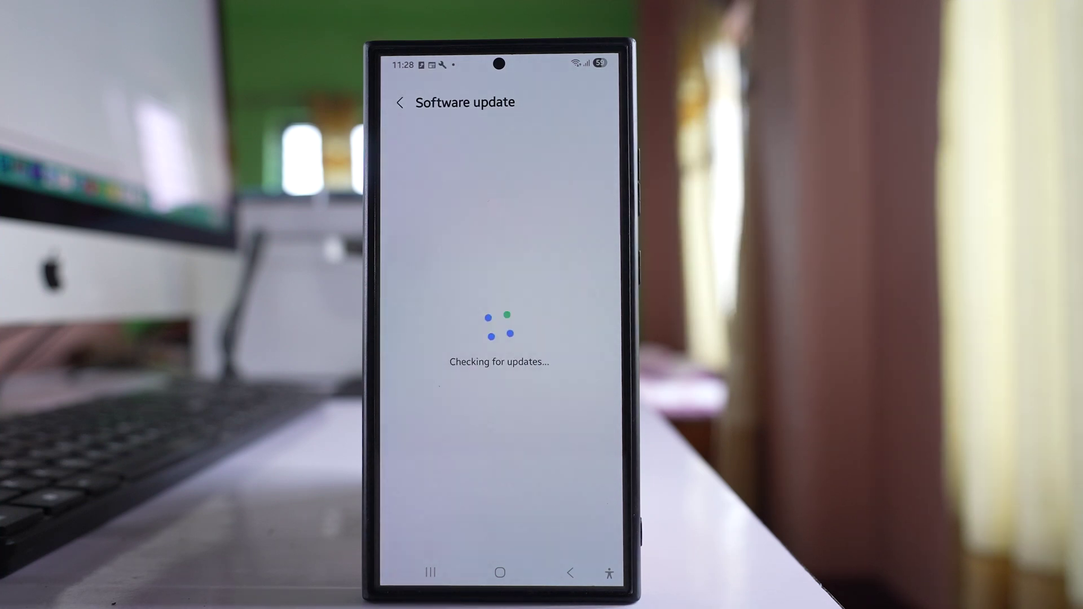